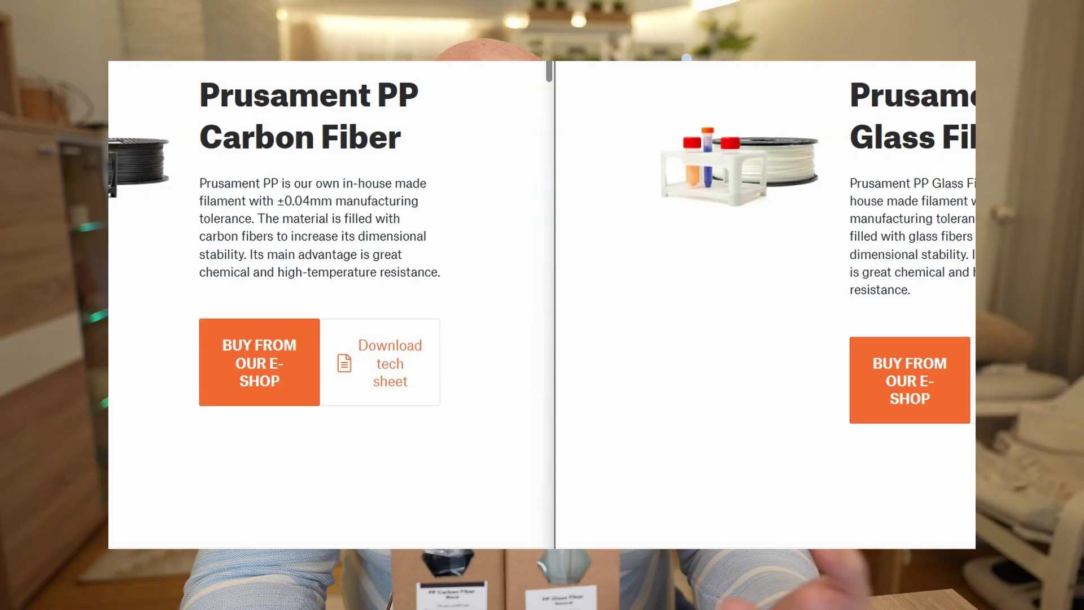
- Scroll to Characteristics and highlight '(up to 120 °C)' on the PP Carbon Fiber page
{"action": "scroll", "coordinate": [54, 249], "scroll_direction": "down", "scroll_amount": 7}
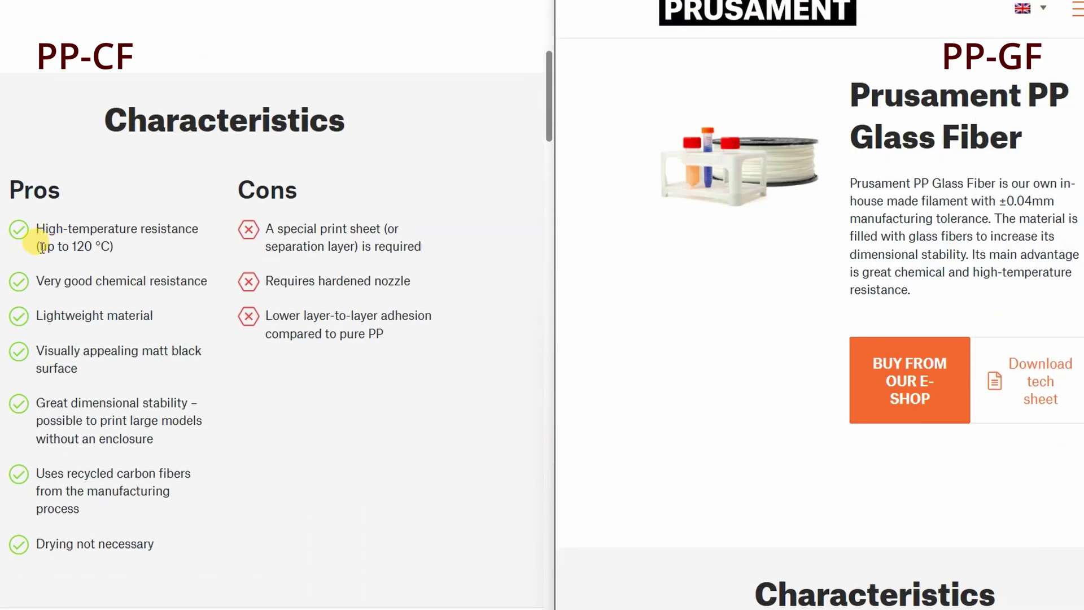
{"action": "left_click_drag", "start_coordinate": [42, 247], "coordinate": [81, 248]}
{"action": "scroll", "coordinate": [733, 320], "scroll_direction": "down", "scroll_amount": 8}
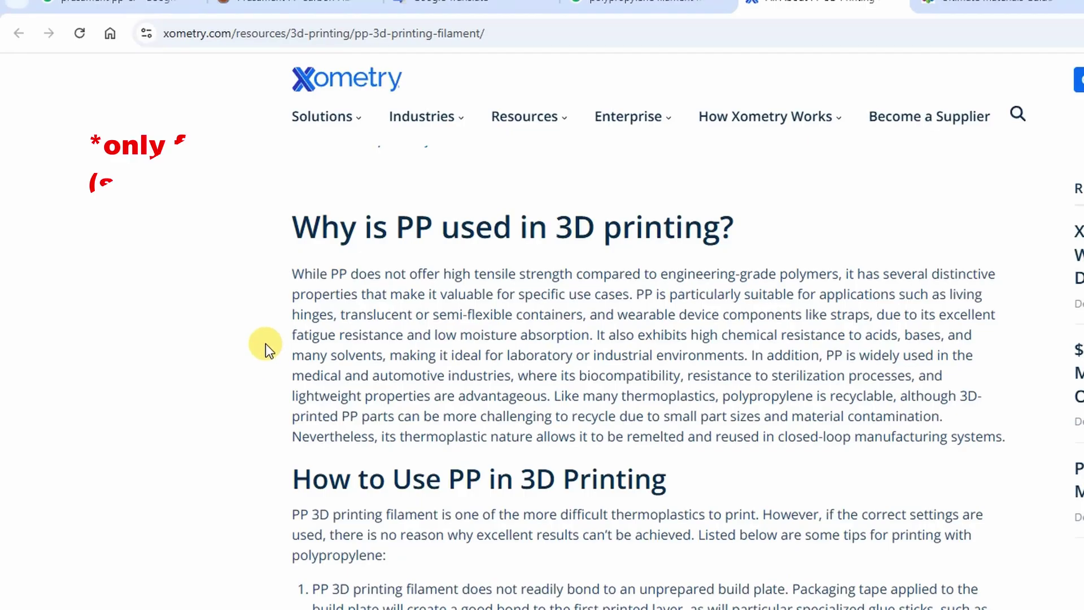
- Highlight 'fatigue resistance and low moisture absorption' in Xometry's 'Why is PP used' paragraph
{"action": "left_click_drag", "start_coordinate": [274, 338], "coordinate": [449, 336]}
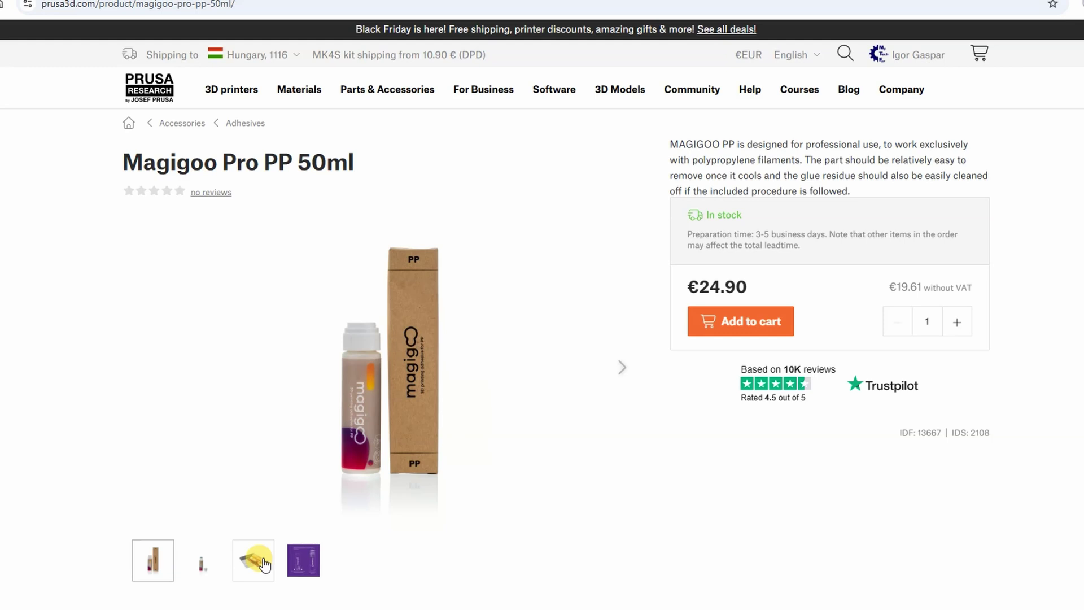
- Show the third photo, the usage instructions, for Magigoo Pro PP 50ml adhesive
{"action": "left_click", "coordinate": [264, 563]}
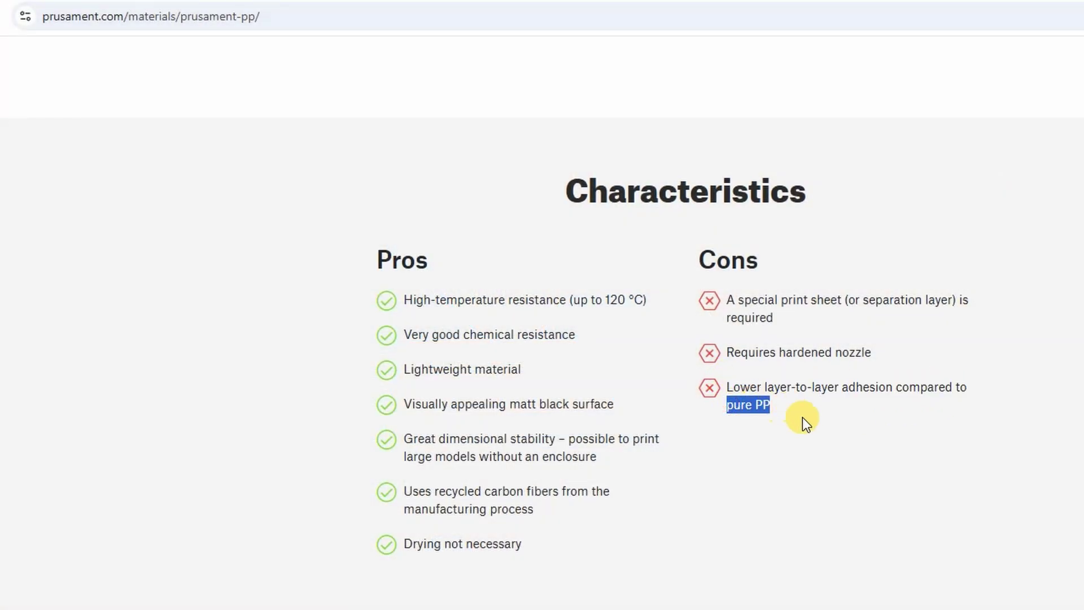
- Deselect the 'pure PP' text in the Carbon Fiber Cons list
{"action": "left_click", "coordinate": [844, 452]}
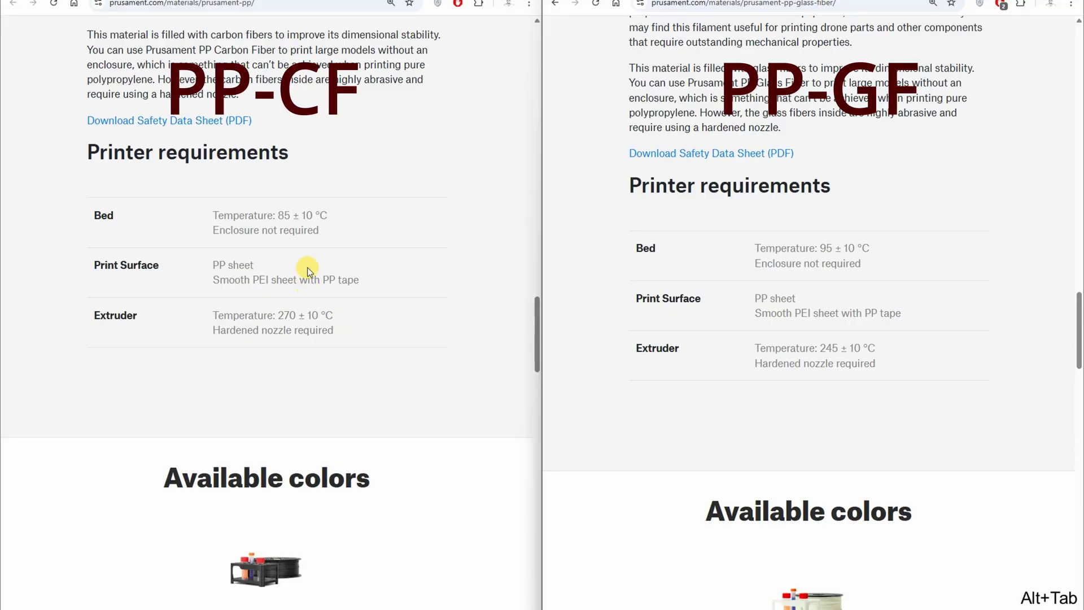
- Compare extruder temperatures, highlighting Glass Fiber's 245 ± 10 °C versus Carbon Fiber's 270 ± 10 °C, then deselect
{"action": "left_click", "coordinate": [275, 216]}
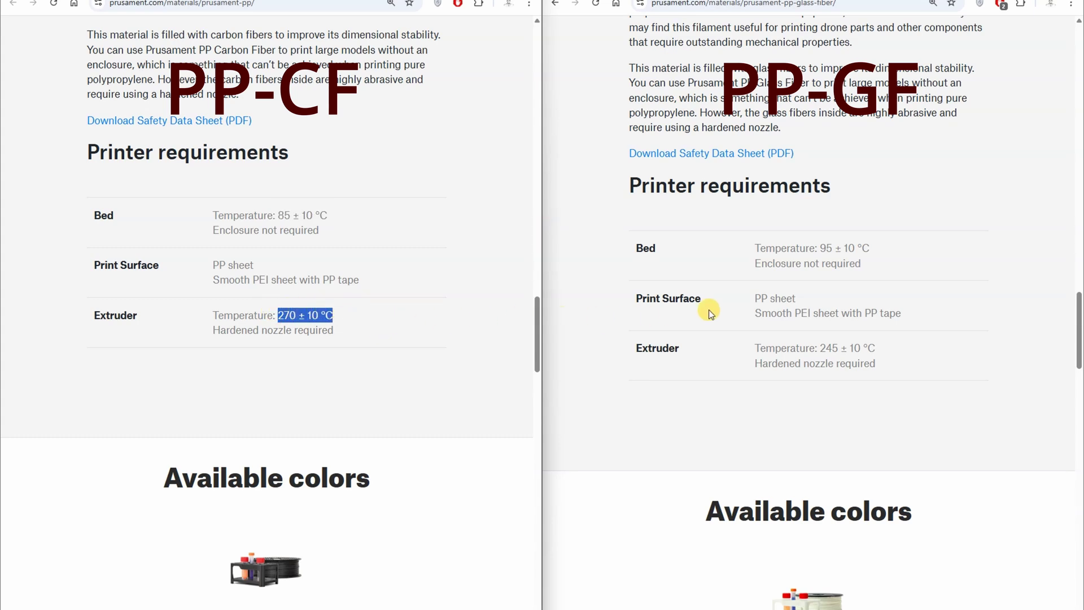
{"action": "left_click_drag", "start_coordinate": [819, 248], "coordinate": [873, 249]}
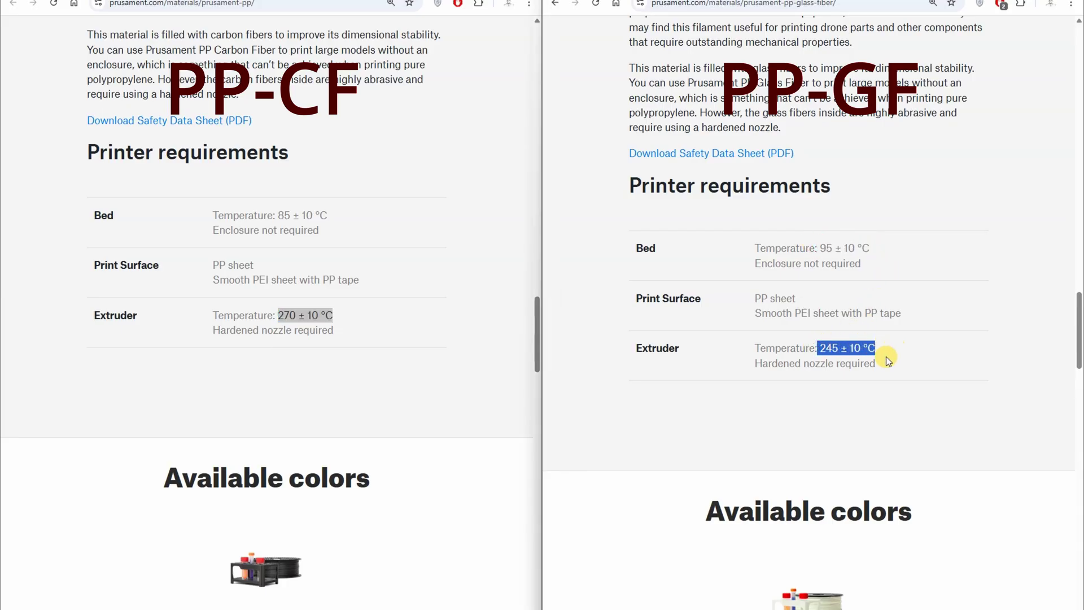
{"action": "left_click", "coordinate": [851, 395]}
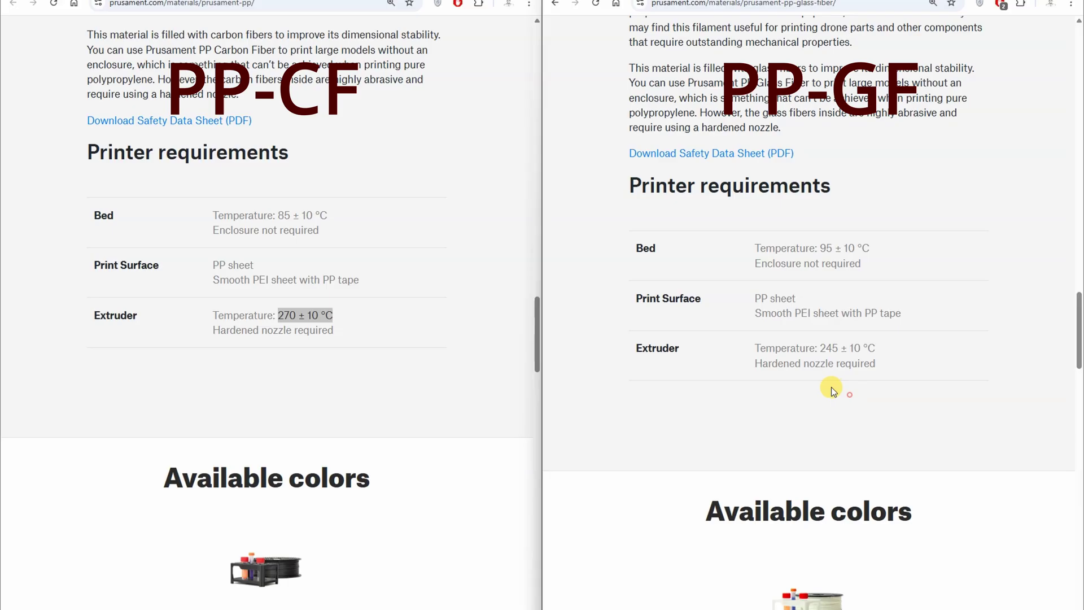
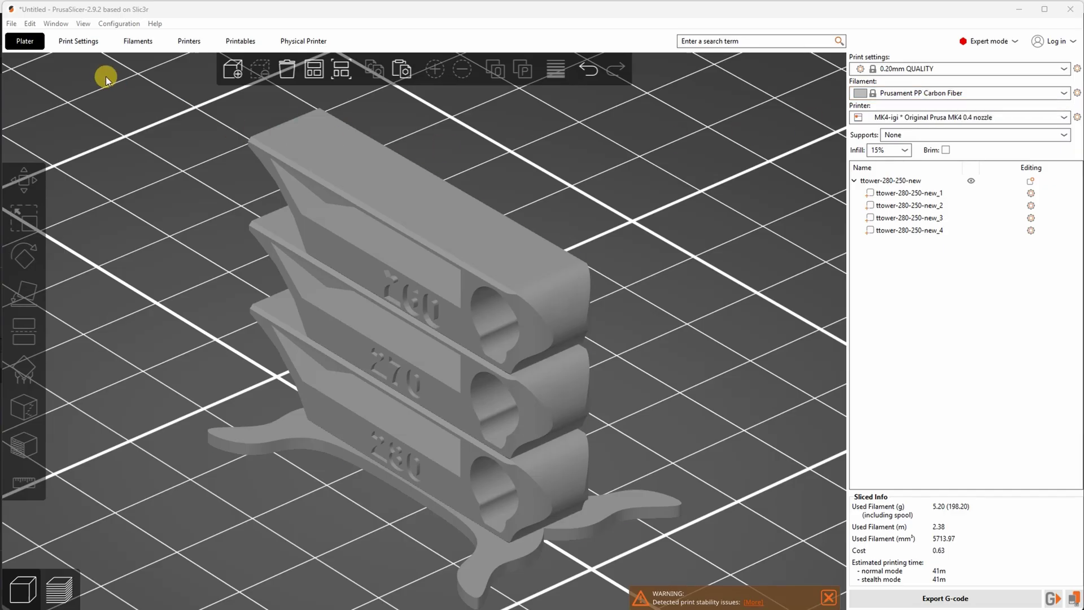
- Set the PP Carbon Fiber other-layers nozzle temperature to 280 °C after checking its Advanced and Cooling pages
{"action": "left_click", "coordinate": [135, 43]}
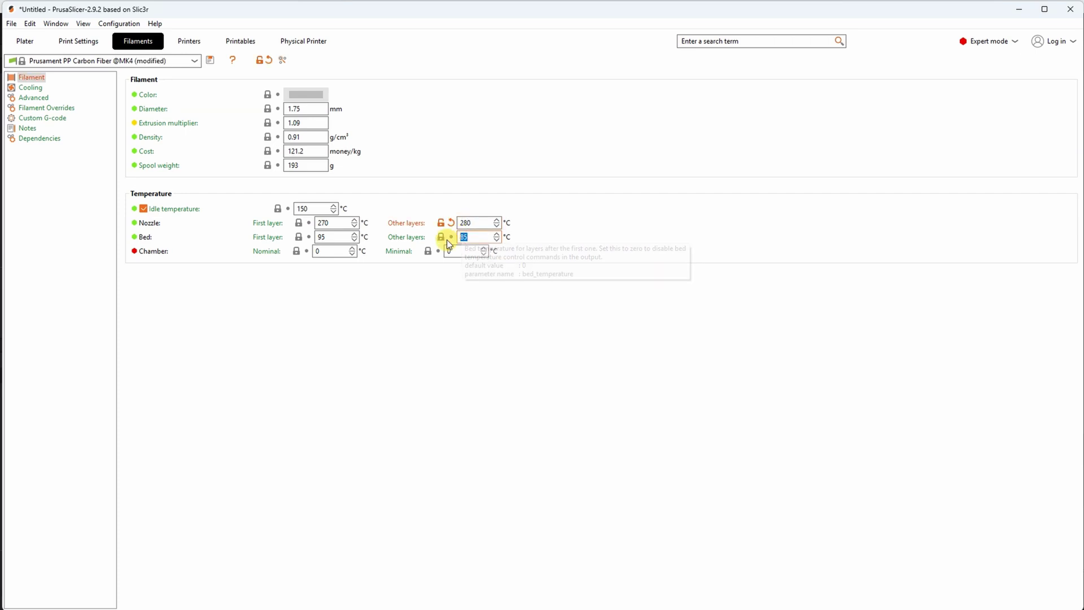
{"action": "left_click", "coordinate": [34, 98]}
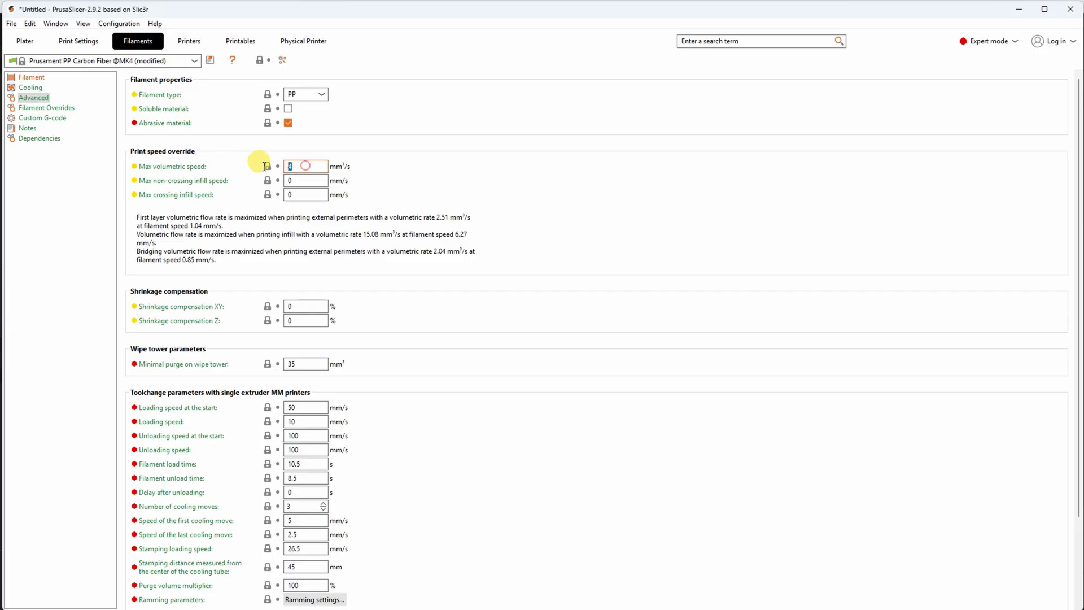
{"action": "left_click", "coordinate": [33, 88]}
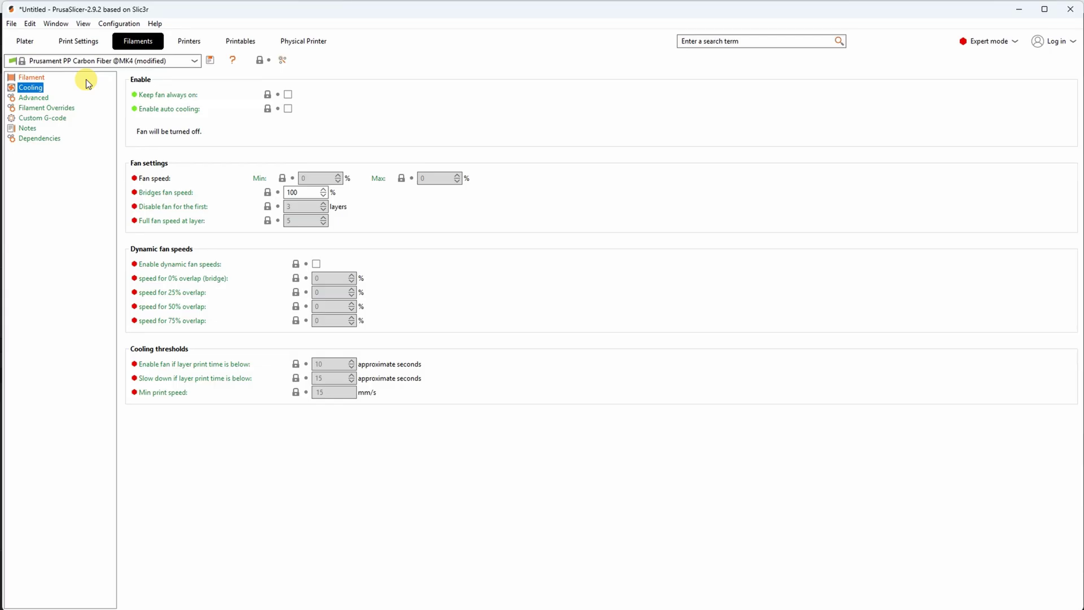
{"action": "left_click", "coordinate": [30, 43]}
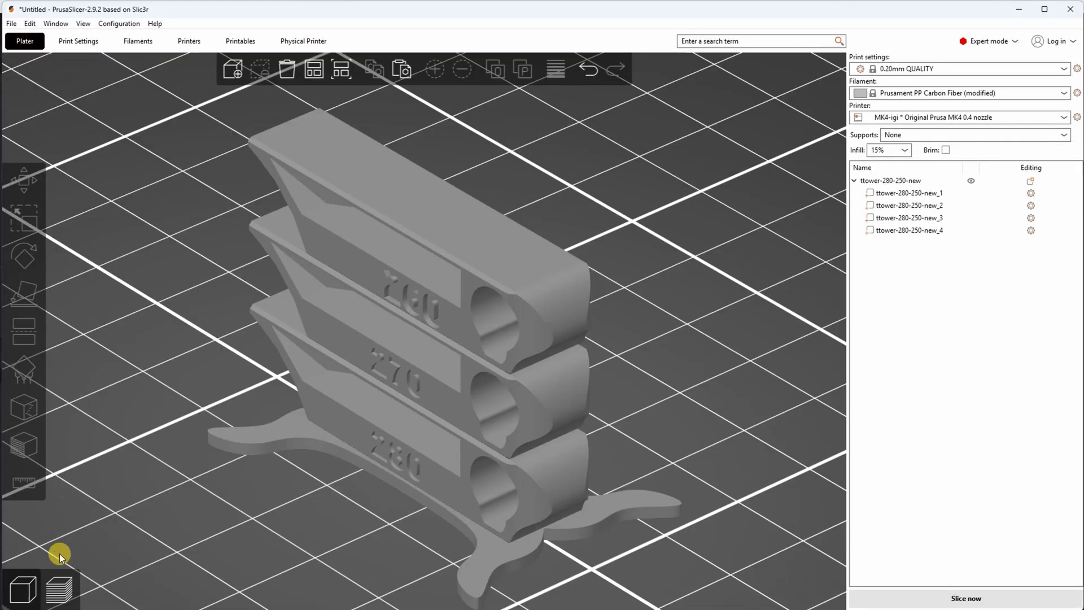
- Slice the temperature tower and tilt its layer preview slightly
{"action": "left_click", "coordinate": [59, 588]}
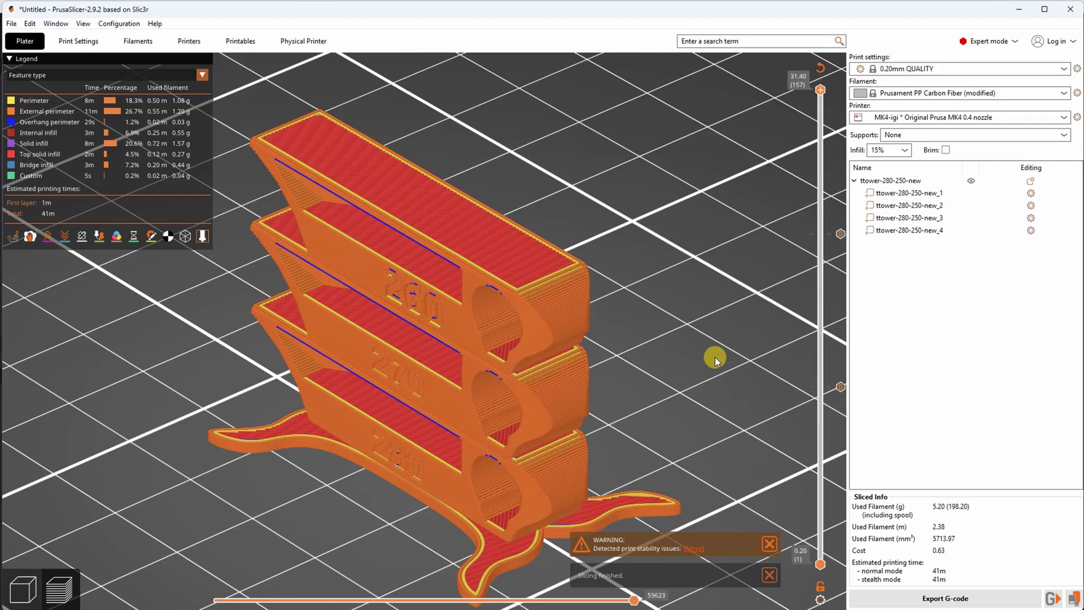
{"action": "left_click_drag", "start_coordinate": [704, 364], "coordinate": [710, 360]}
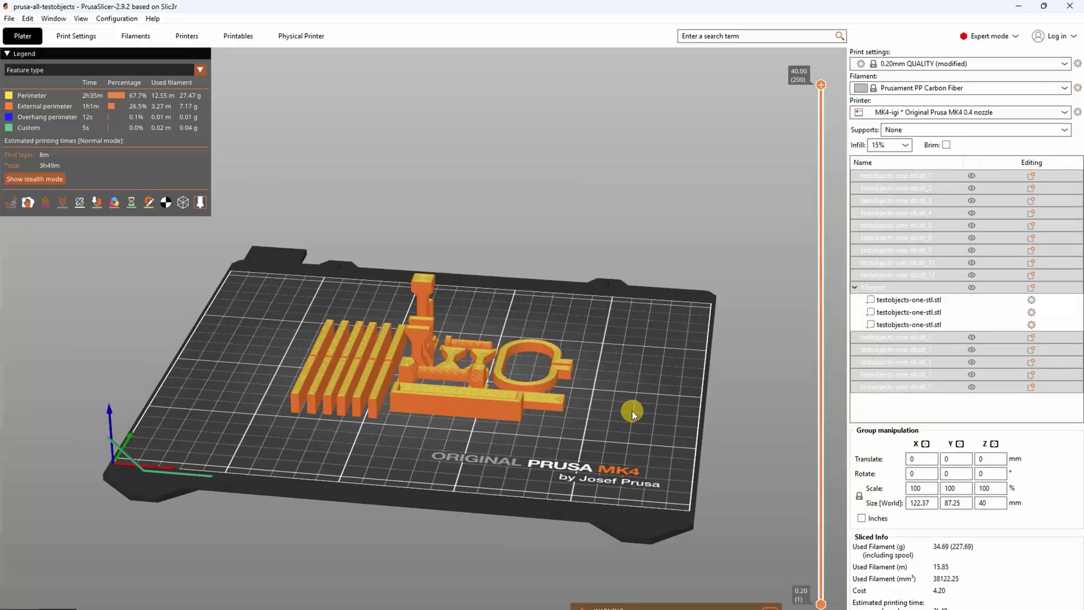
- Orbit the plate, then view PP Carbon Fiber's 270 °C nozzle and 95/85 °C bed temperatures
{"action": "left_click_drag", "start_coordinate": [623, 419], "coordinate": [583, 416]}
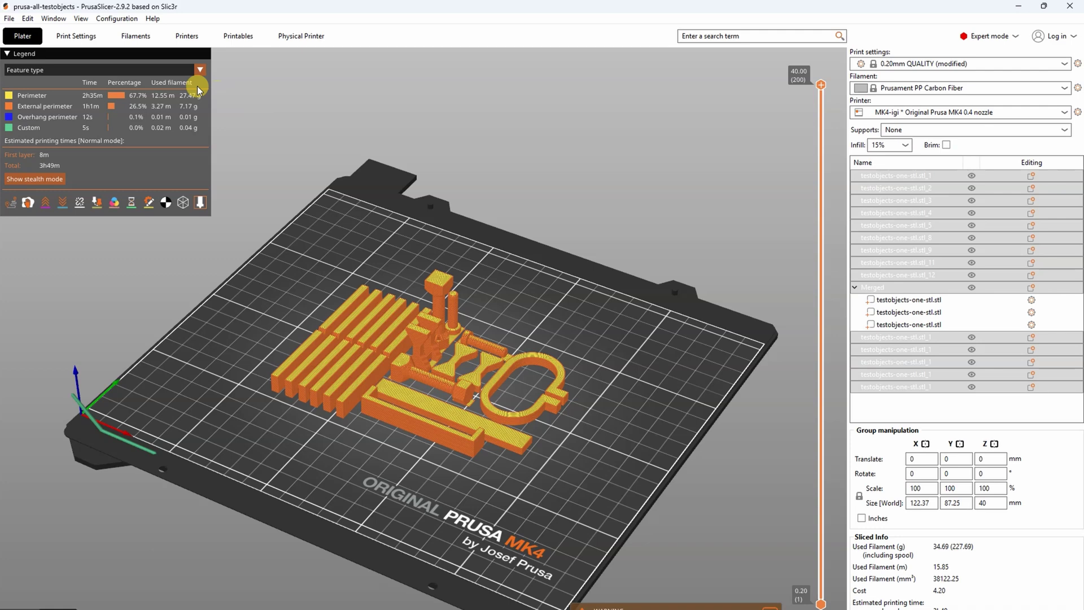
{"action": "left_click", "coordinate": [134, 36]}
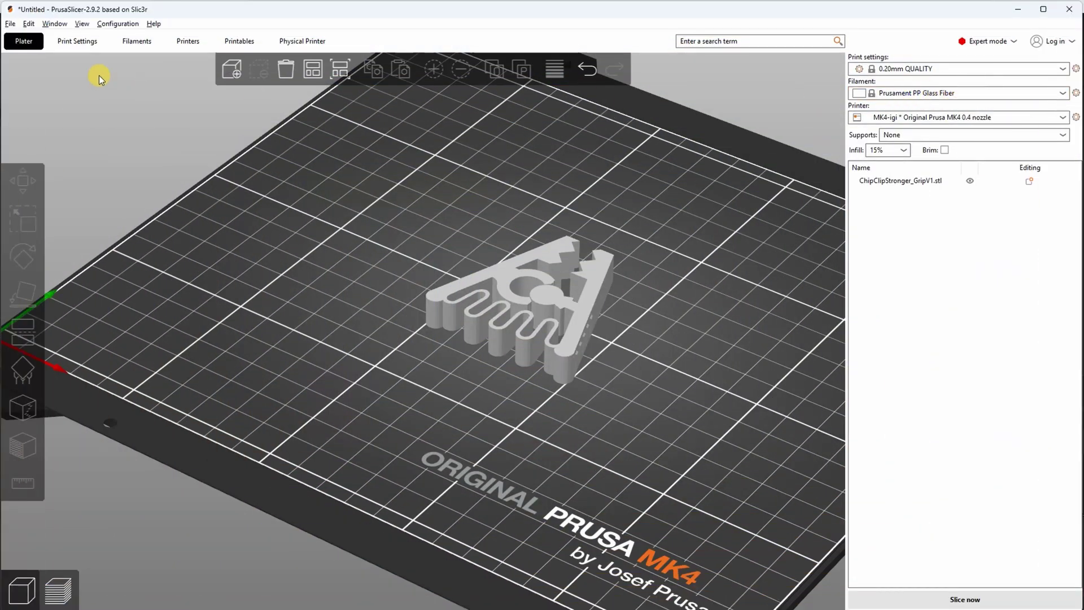
- Show the PP Glass Fiber profile's Cooling page with its 15–20% fan speed
{"action": "left_click", "coordinate": [139, 43]}
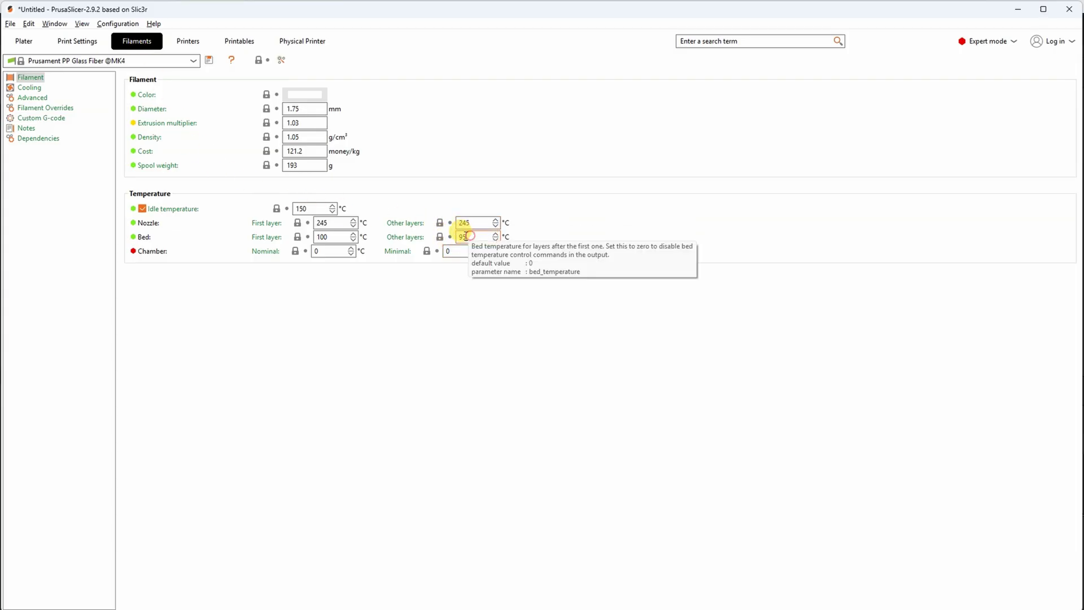
{"action": "left_click", "coordinate": [32, 97]}
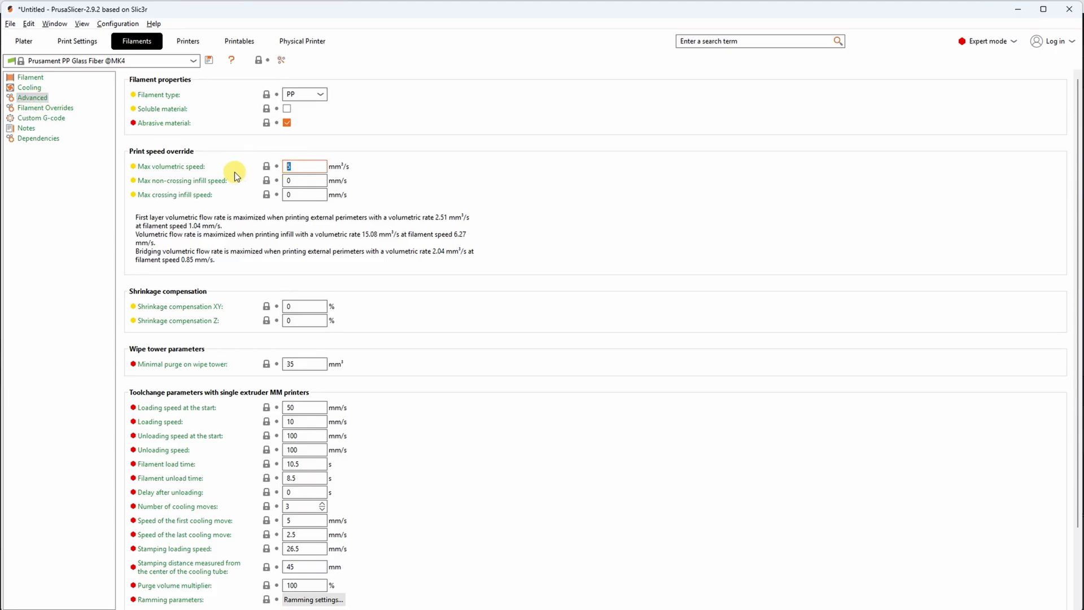
{"action": "left_click", "coordinate": [28, 88]}
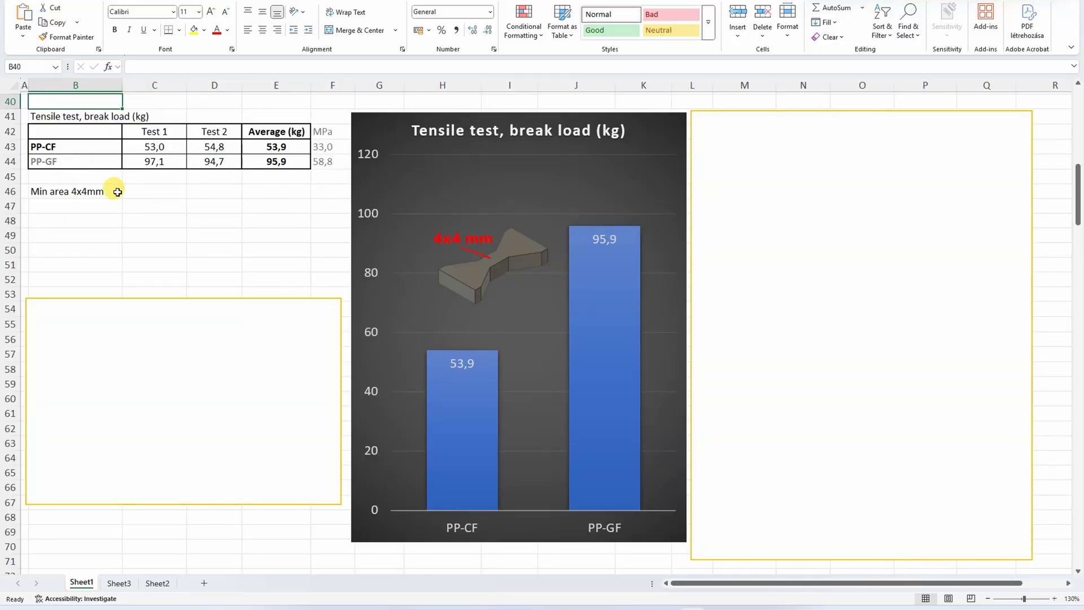
- Highlight the PP-CF and PP-GF labels, then their two average break loads
{"action": "left_click_drag", "start_coordinate": [82, 145], "coordinate": [86, 159]}
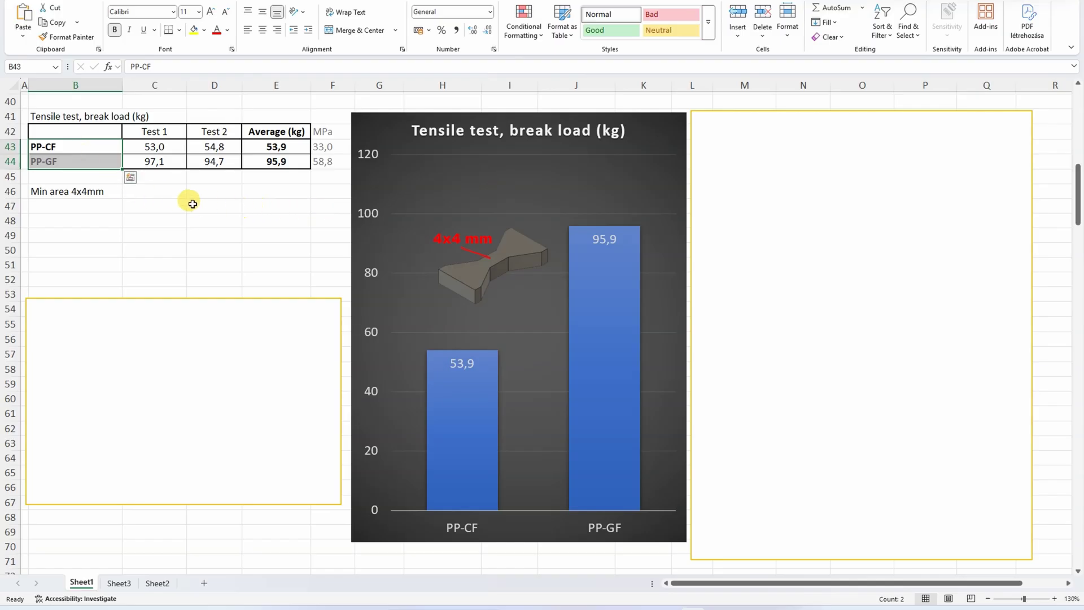
{"action": "left_click", "coordinate": [99, 178]}
{"action": "left_click_drag", "start_coordinate": [277, 146], "coordinate": [281, 160]}
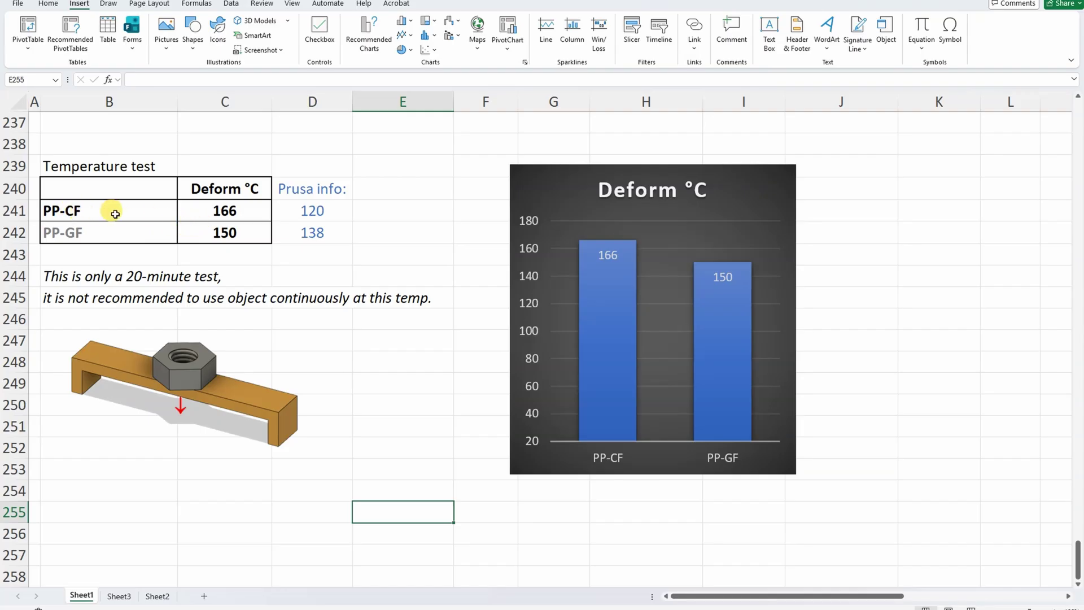
{"action": "left_click", "coordinate": [218, 212]}
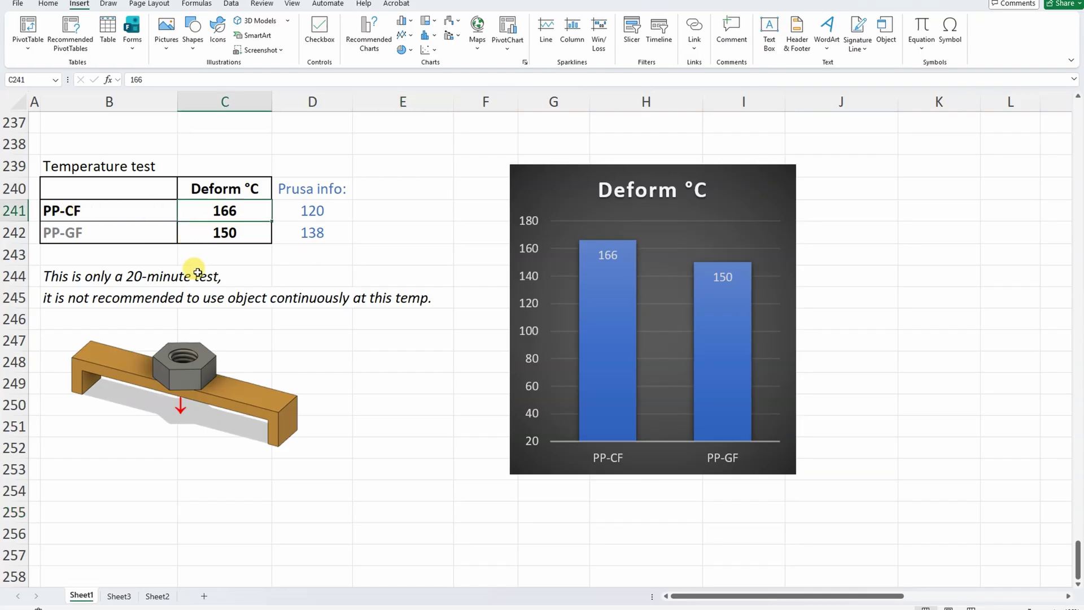
{"action": "left_click", "coordinate": [221, 233]}
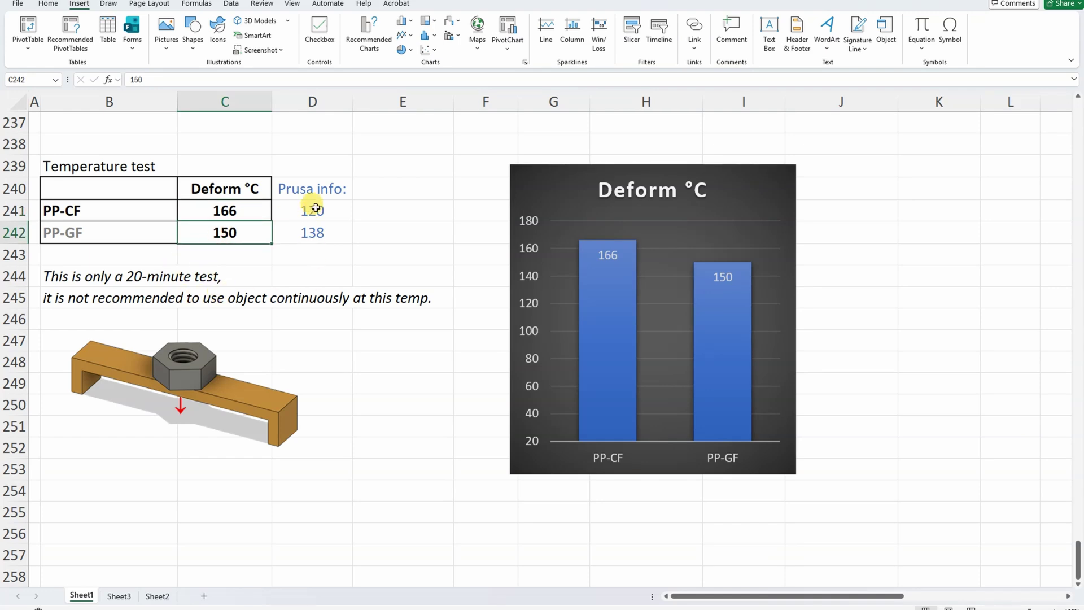
{"action": "left_click_drag", "start_coordinate": [310, 187], "coordinate": [314, 231]}
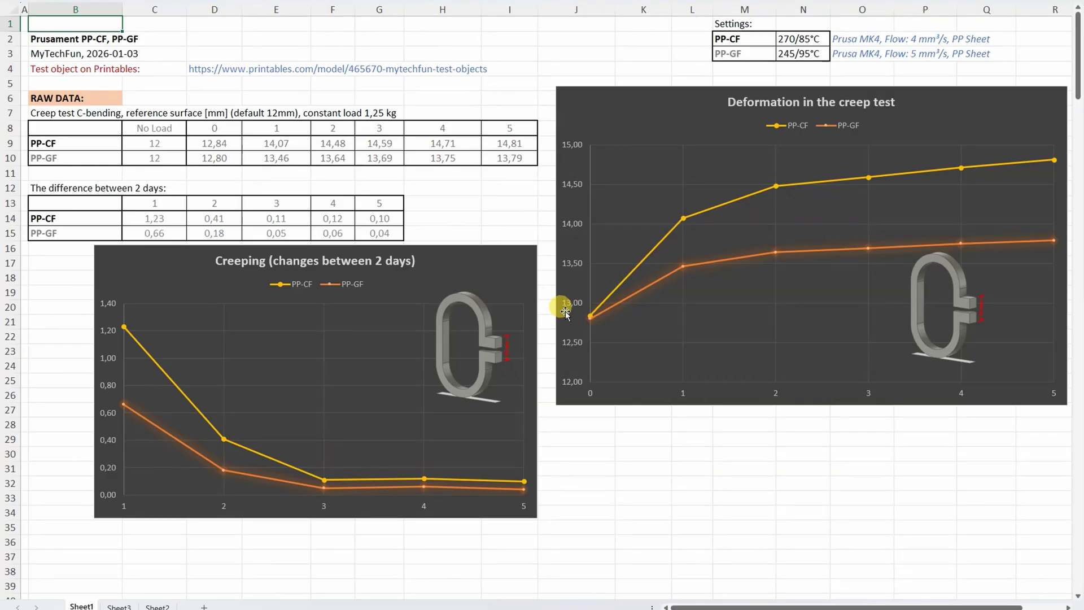
{"action": "scroll", "coordinate": [591, 409], "scroll_direction": "down", "scroll_amount": 12}
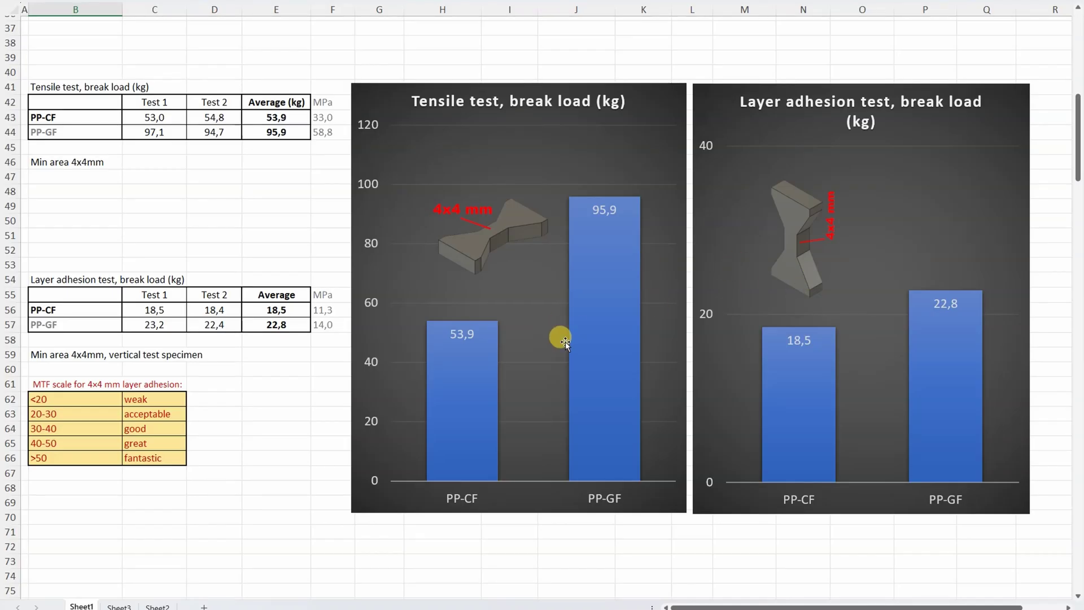
{"action": "scroll", "coordinate": [543, 355], "scroll_direction": "down", "scroll_amount": 12}
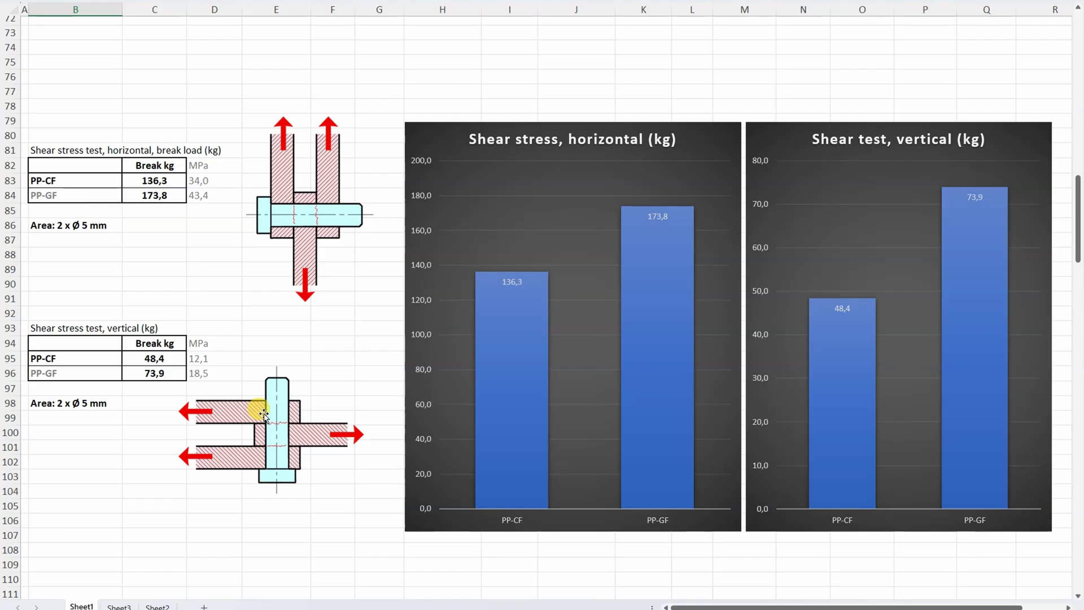
{"action": "scroll", "coordinate": [300, 396], "scroll_direction": "down", "scroll_amount": 12}
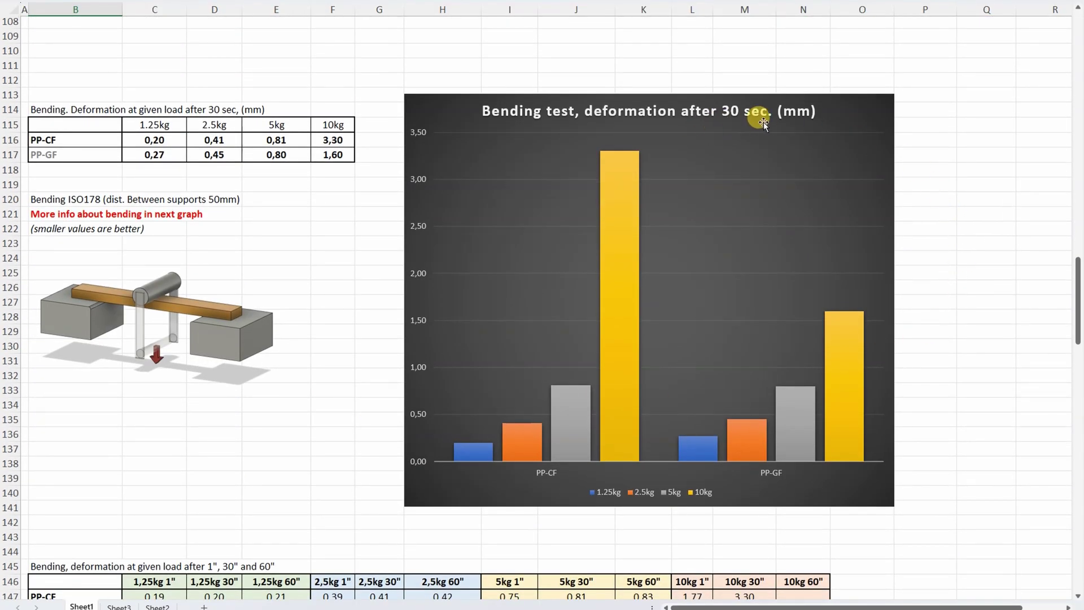
{"action": "scroll", "coordinate": [1017, 242], "scroll_direction": "down", "scroll_amount": 12}
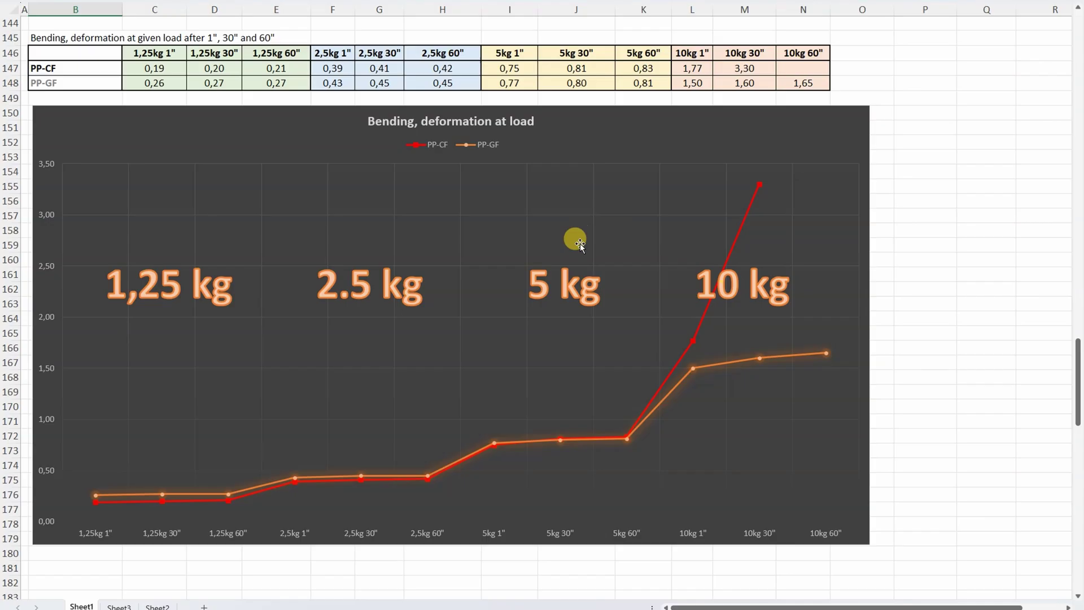
{"action": "scroll", "coordinate": [1033, 291], "scroll_direction": "down", "scroll_amount": 12}
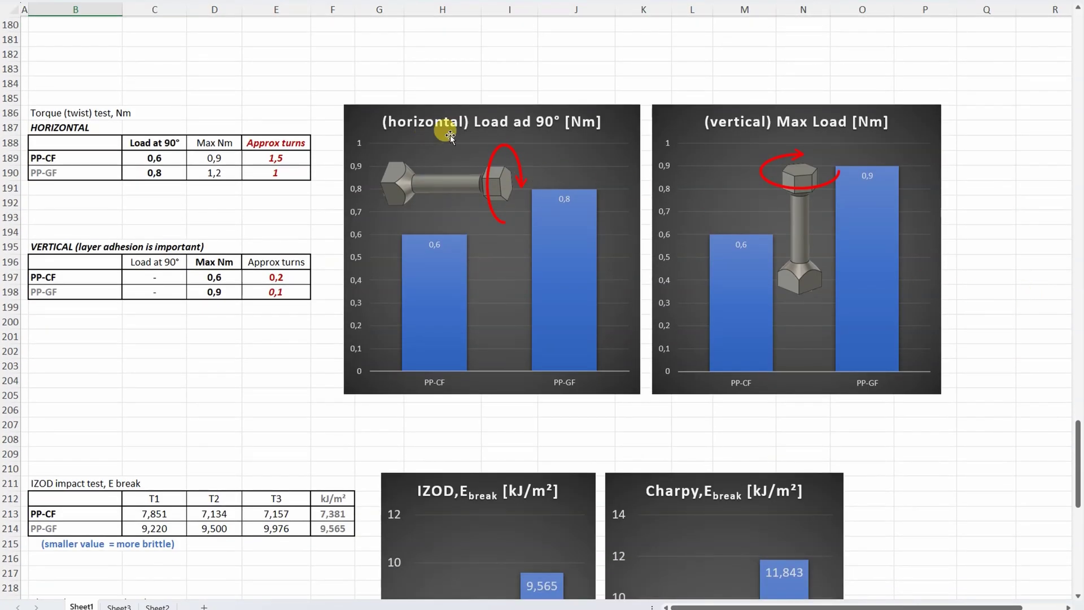
{"action": "scroll", "coordinate": [1010, 234], "scroll_direction": "down", "scroll_amount": 8}
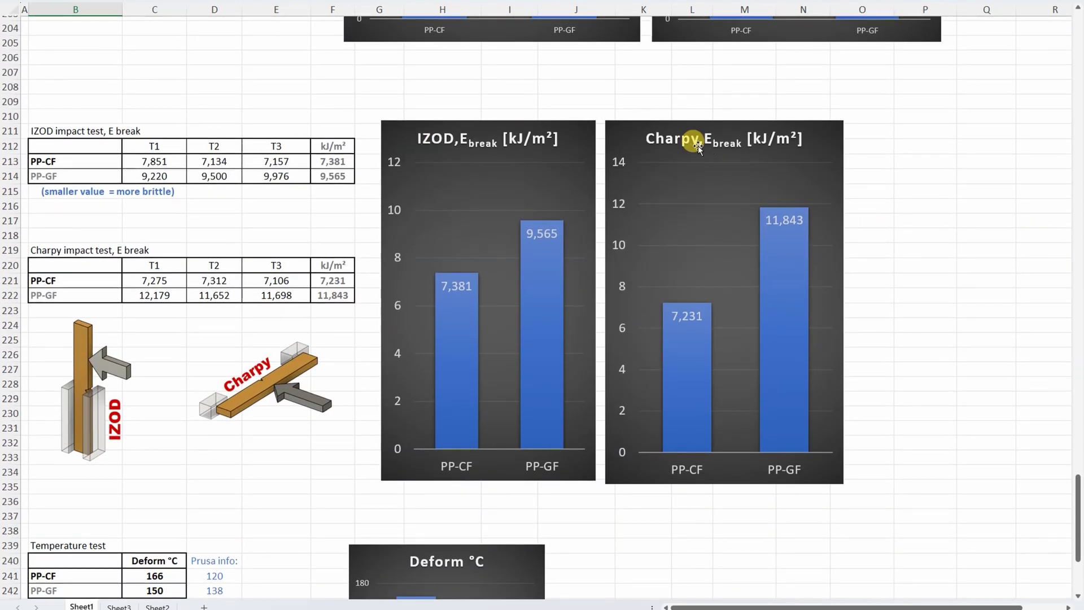
{"action": "scroll", "coordinate": [1004, 203], "scroll_direction": "down", "scroll_amount": 6}
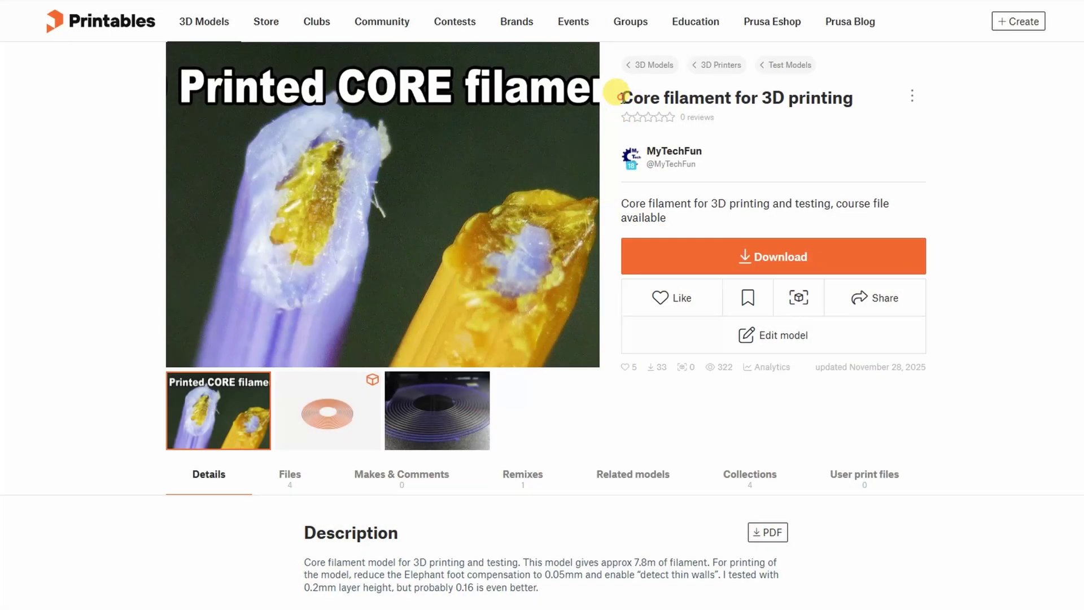
- Select the 'Core filament for 3D printing' title, view the spiral render and print photo, and scroll to Description
{"action": "left_click_drag", "start_coordinate": [619, 97], "coordinate": [853, 99]}
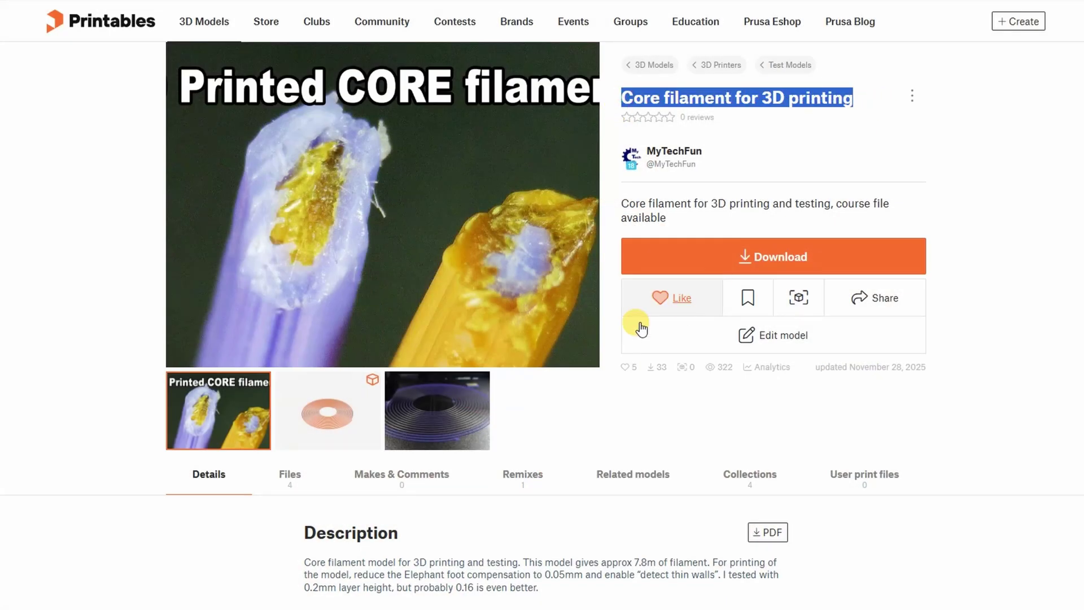
{"action": "left_click", "coordinate": [316, 417]}
{"action": "left_click", "coordinate": [435, 417]}
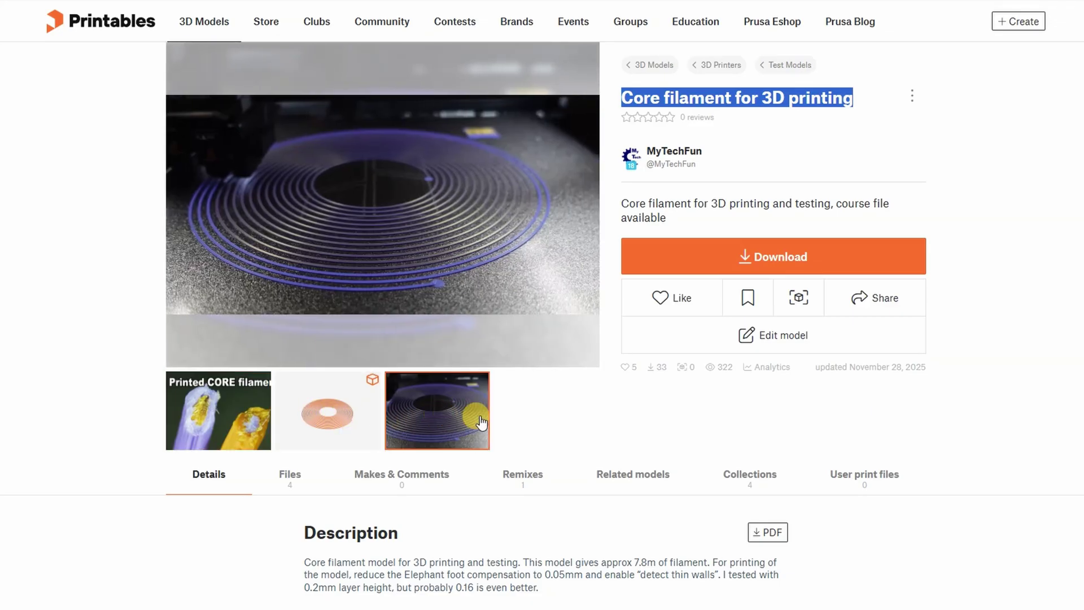
{"action": "scroll", "coordinate": [482, 423], "scroll_direction": "down", "scroll_amount": 8}
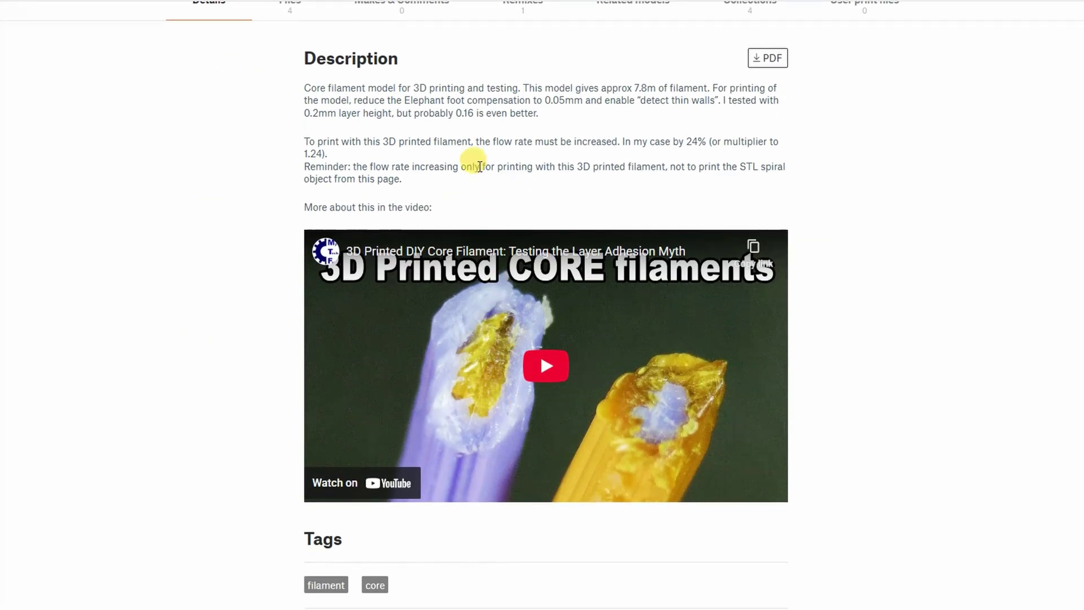